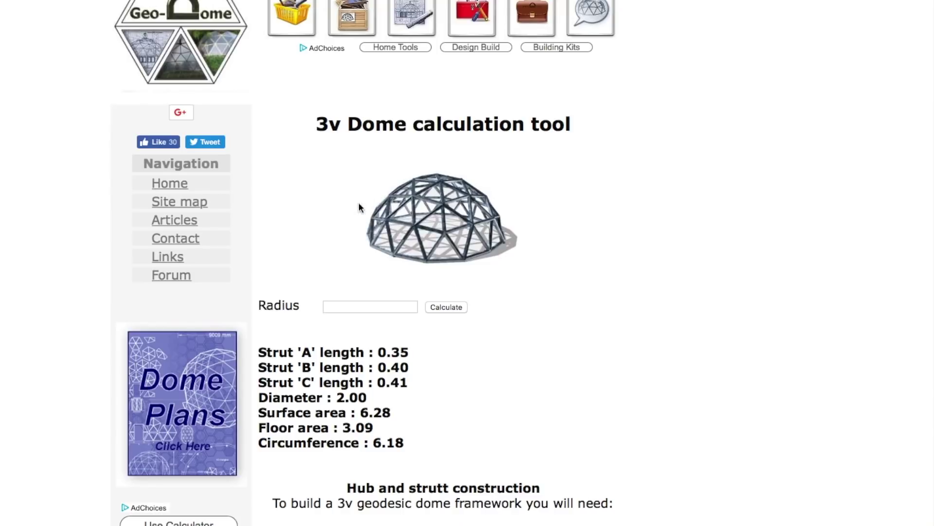
Enter radius 10 in the 3v dome calculator to get struts 3.49, 4.04, 4.12 and diameter 20.00
{"action": "scroll", "coordinate": [673, 306], "scroll_direction": "down", "scroll_amount": 1}
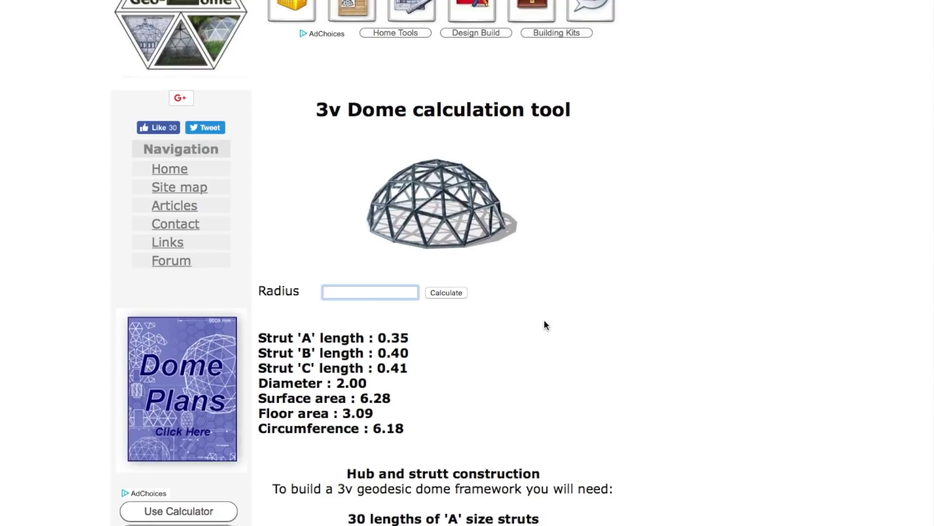
{"action": "scroll", "coordinate": [544, 325], "scroll_direction": "up", "scroll_amount": 1}
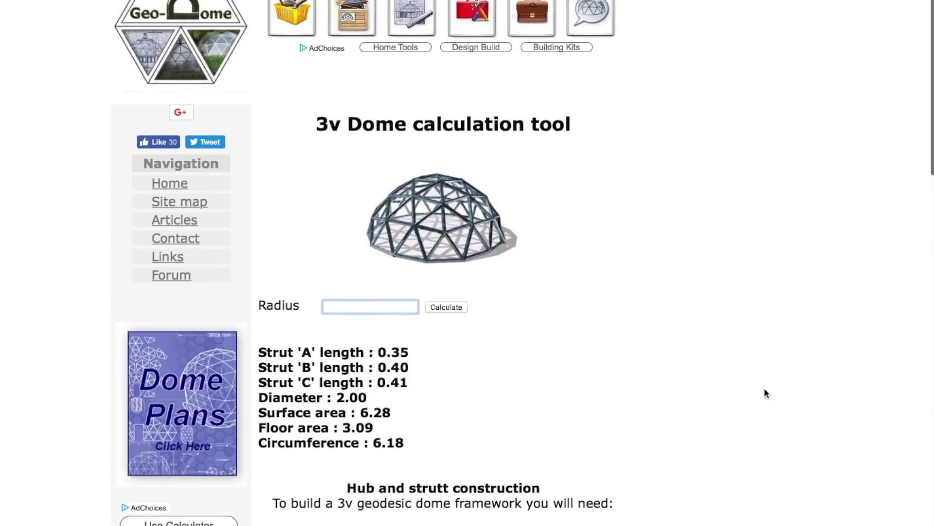
{"action": "scroll", "coordinate": [550, 398], "scroll_direction": "down", "scroll_amount": 7}
{"action": "scroll", "coordinate": [553, 395], "scroll_direction": "down", "scroll_amount": 3}
{"action": "scroll", "coordinate": [553, 395], "scroll_direction": "up", "scroll_amount": 10}
{"action": "type", "text": "1"}
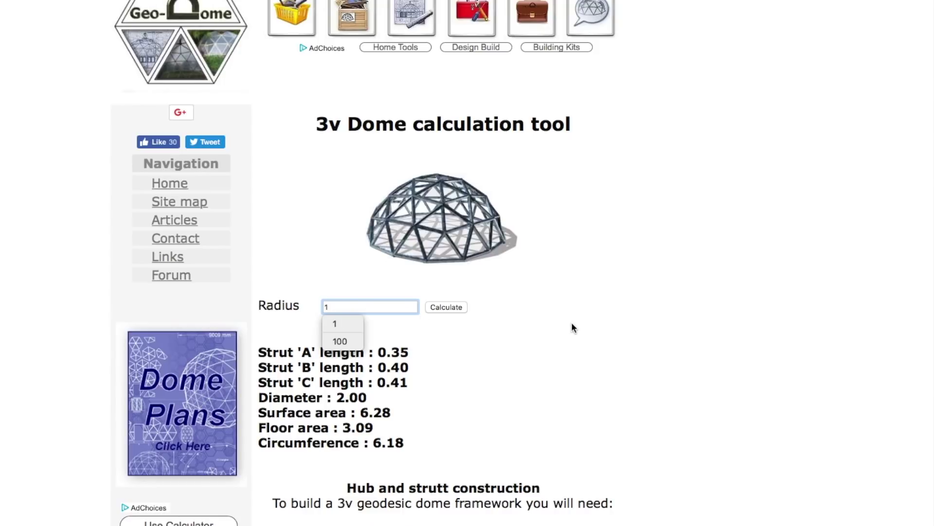
{"action": "left_click", "coordinate": [442, 305]}
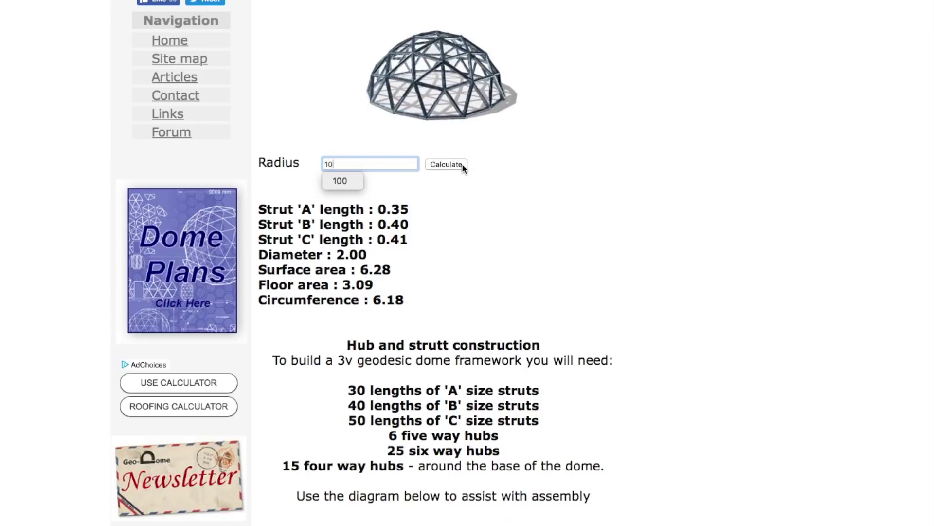
{"action": "left_click", "coordinate": [462, 166]}
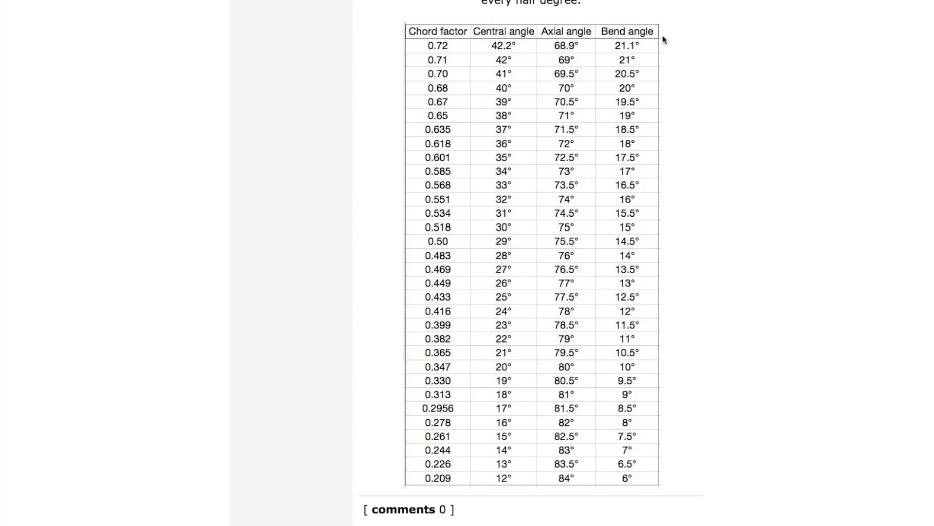
Scroll through the Geo-Dome article to find the chord factor to bend angle table
{"action": "scroll", "coordinate": [728, 142], "scroll_direction": "up", "scroll_amount": 8}
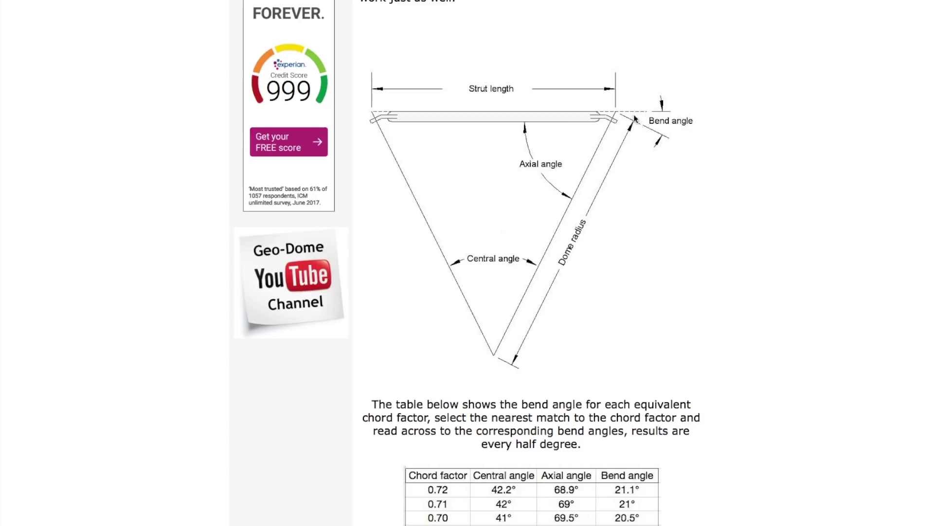
{"action": "scroll", "coordinate": [541, 297], "scroll_direction": "up", "scroll_amount": 1}
{"action": "scroll", "coordinate": [540, 297], "scroll_direction": "down", "scroll_amount": 8}
{"action": "scroll", "coordinate": [539, 294], "scroll_direction": "down", "scroll_amount": 5}
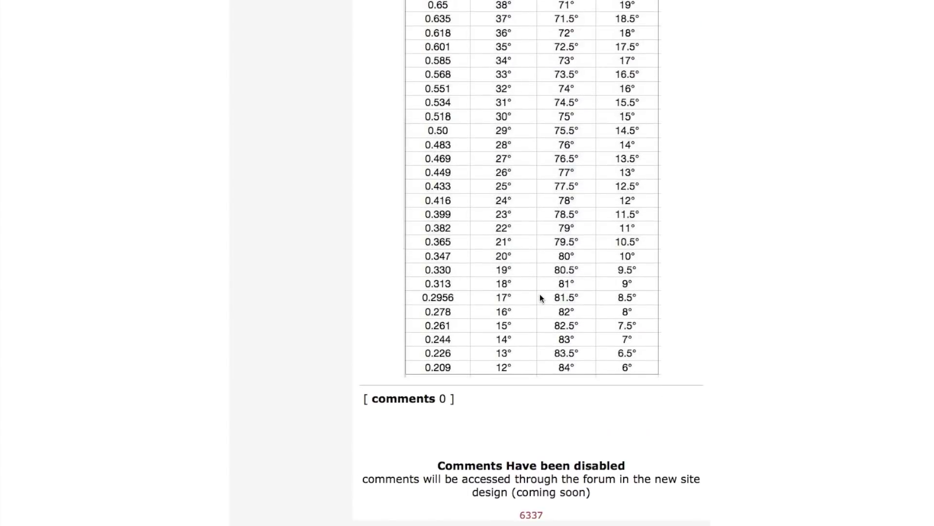
{"action": "scroll", "coordinate": [547, 299], "scroll_direction": "up", "scroll_amount": 1}
{"action": "scroll", "coordinate": [546, 300], "scroll_direction": "up", "scroll_amount": 1}
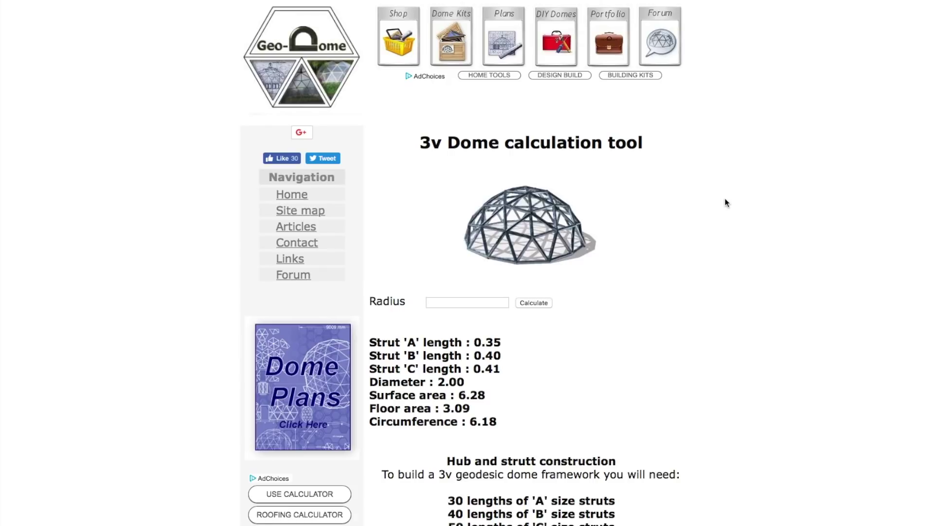
{"action": "scroll", "coordinate": [845, 100], "scroll_direction": "down", "scroll_amount": 20}
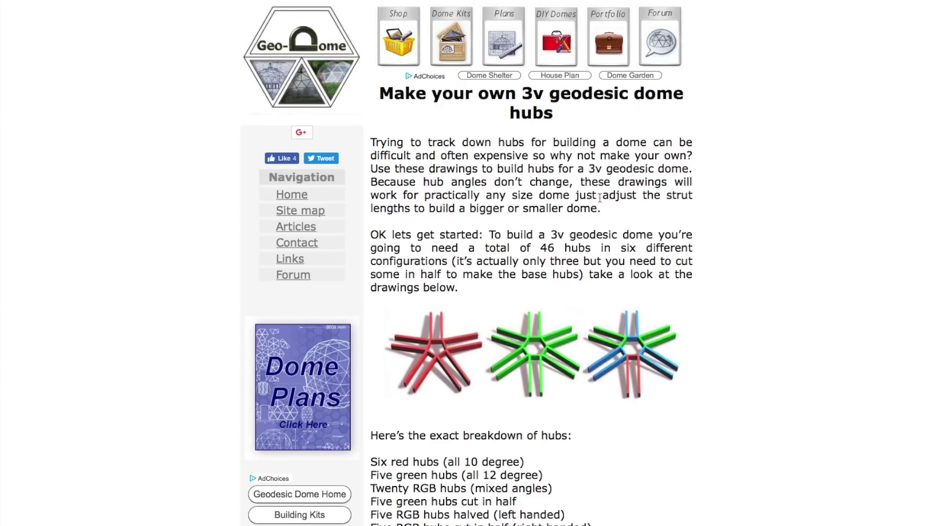
Scroll down the 3v hubs page to the breakdown of hubs
{"action": "scroll", "coordinate": [591, 209], "scroll_direction": "down", "scroll_amount": 3}
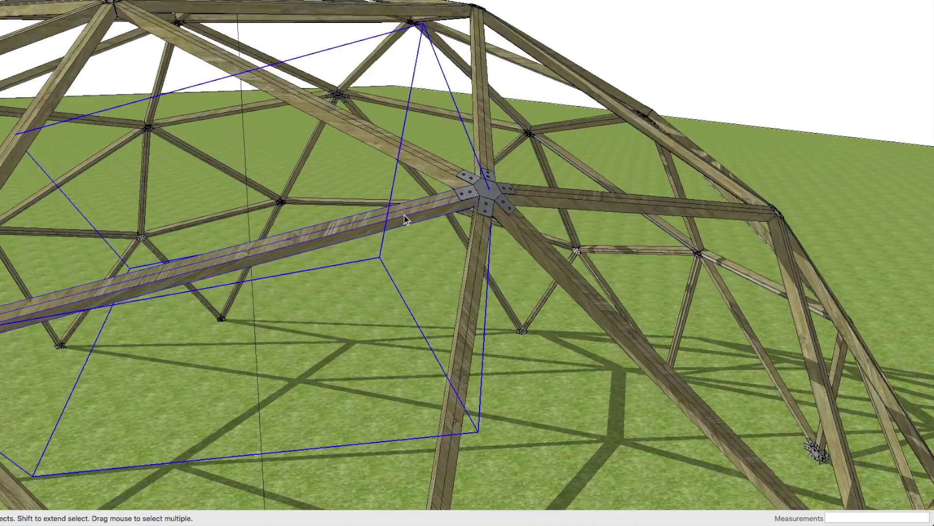
Open the strut component, select all its struts and paint them green from the colour wheel
{"action": "double_click", "coordinate": [405, 219]}
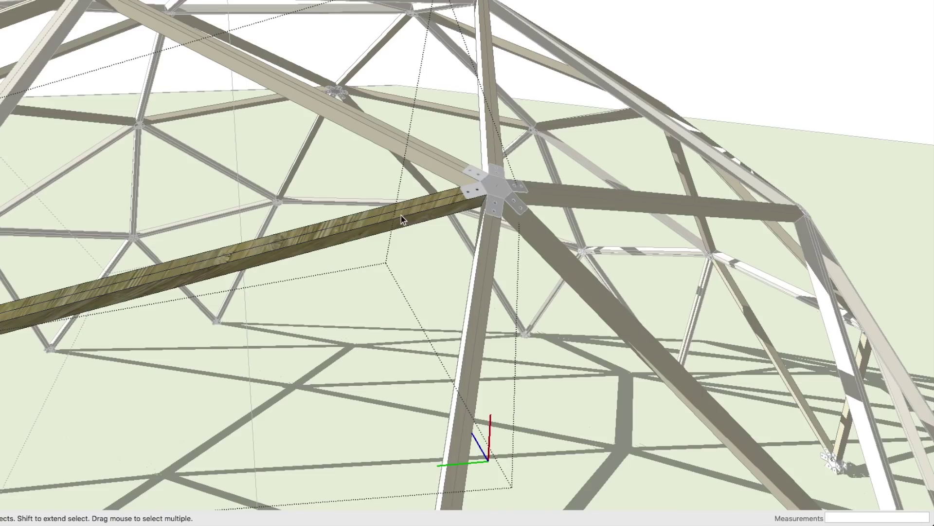
{"action": "key", "text": "super+a"}
{"action": "key", "text": "b"}
{"action": "left_click", "coordinate": [837, 233]}
{"action": "left_click", "coordinate": [839, 217]}
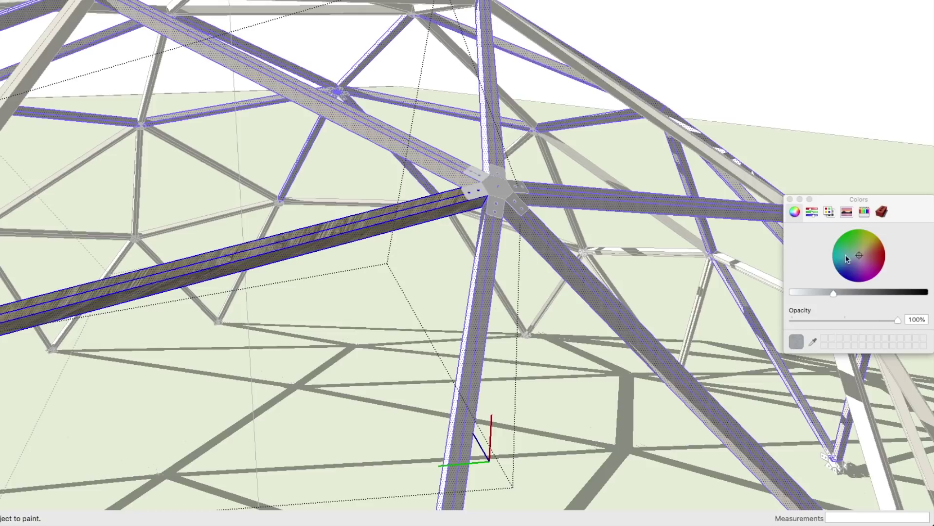
{"action": "left_click", "coordinate": [842, 240]}
{"action": "left_click", "coordinate": [412, 210]}
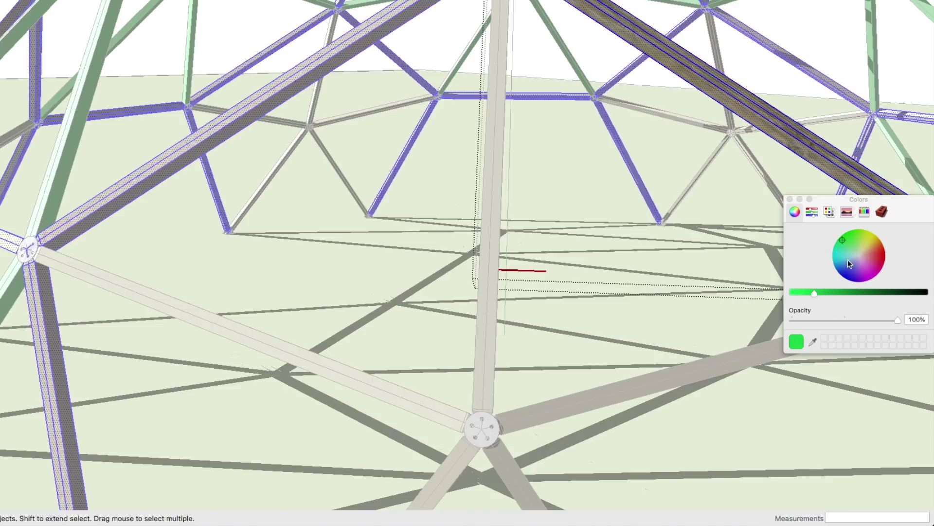
Paint the remaining strut types blue and red
{"action": "left_click", "coordinate": [848, 259]}
{"action": "left_click", "coordinate": [567, 179]}
{"action": "key", "text": "space"}
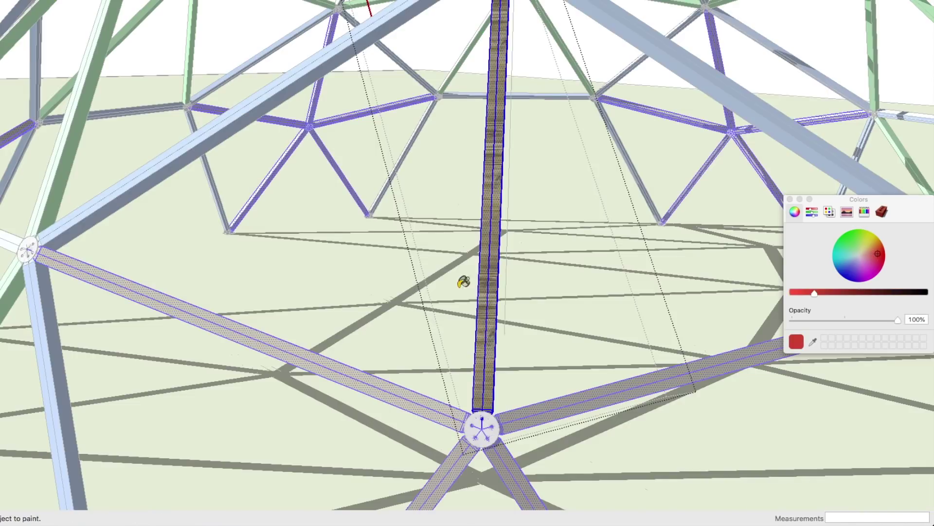
{"action": "left_click", "coordinate": [489, 282]}
{"action": "key", "text": "space"}
Orbit and zoom around the dome to inspect the newly coloured struts
{"action": "middle_click_drag", "start_coordinate": [246, 115], "coordinate": [345, 132]}
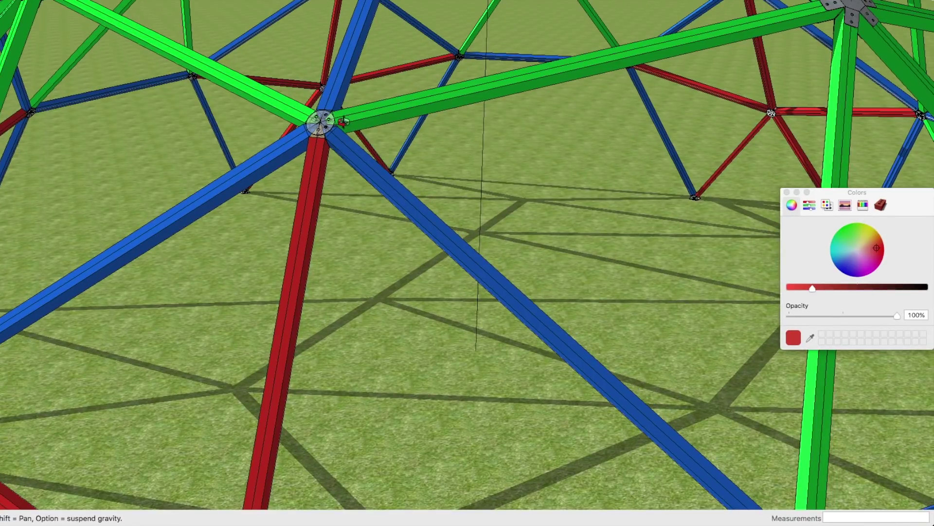
{"action": "scroll", "coordinate": [345, 133], "scroll_direction": "down", "scroll_amount": 10}
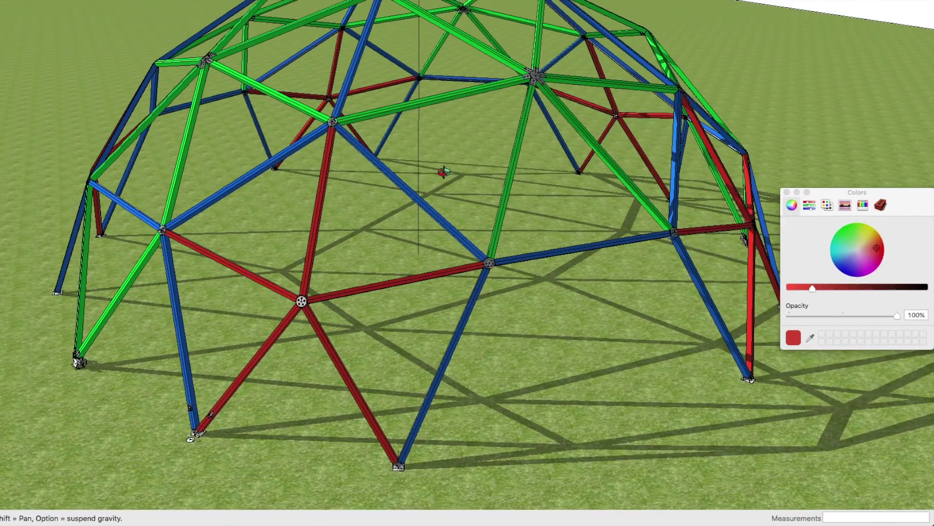
{"action": "middle_click_drag", "start_coordinate": [444, 172], "coordinate": [458, 146]}
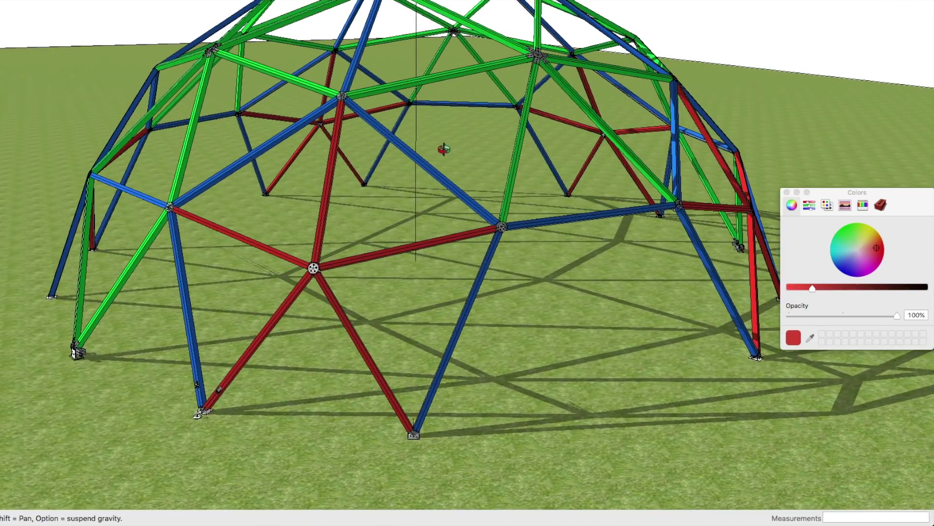
{"action": "scroll", "coordinate": [440, 151], "scroll_direction": "down", "scroll_amount": 5}
{"action": "middle_click_drag", "start_coordinate": [418, 180], "coordinate": [507, 187]}
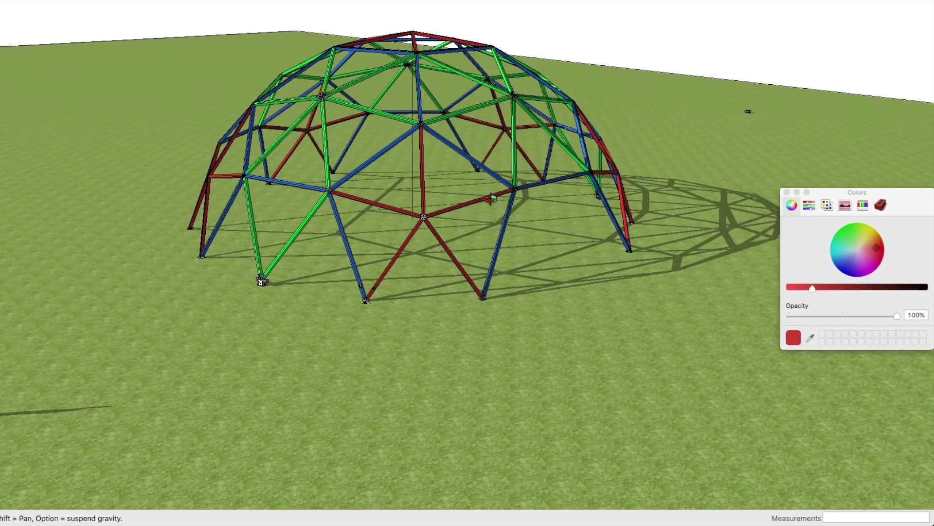
{"action": "scroll", "coordinate": [531, 184], "scroll_direction": "up", "scroll_amount": 2}
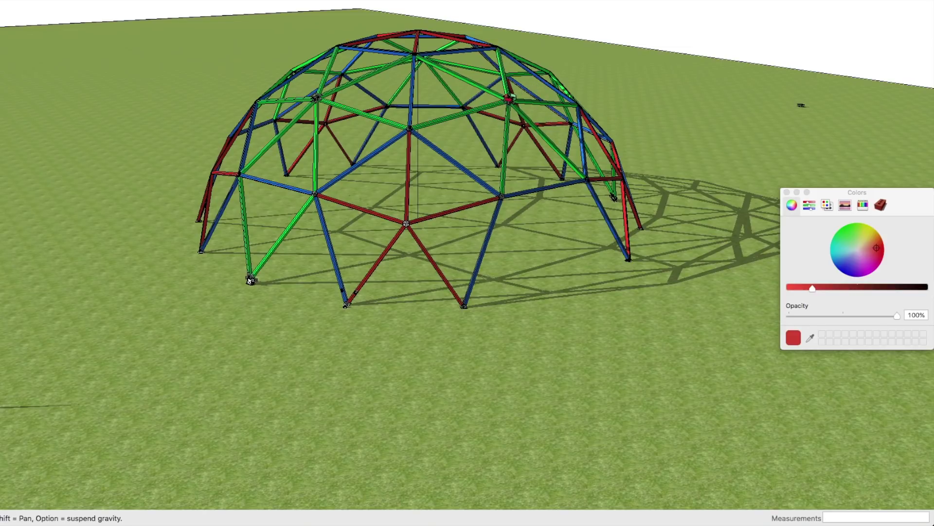
{"action": "scroll", "coordinate": [508, 99], "scroll_direction": "up", "scroll_amount": 6}
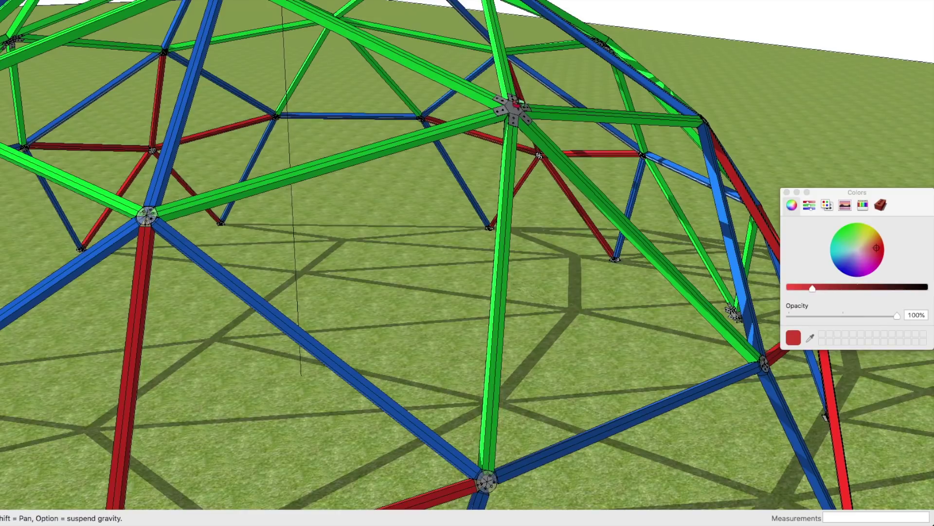
{"action": "scroll", "coordinate": [517, 103], "scroll_direction": "up", "scroll_amount": 10}
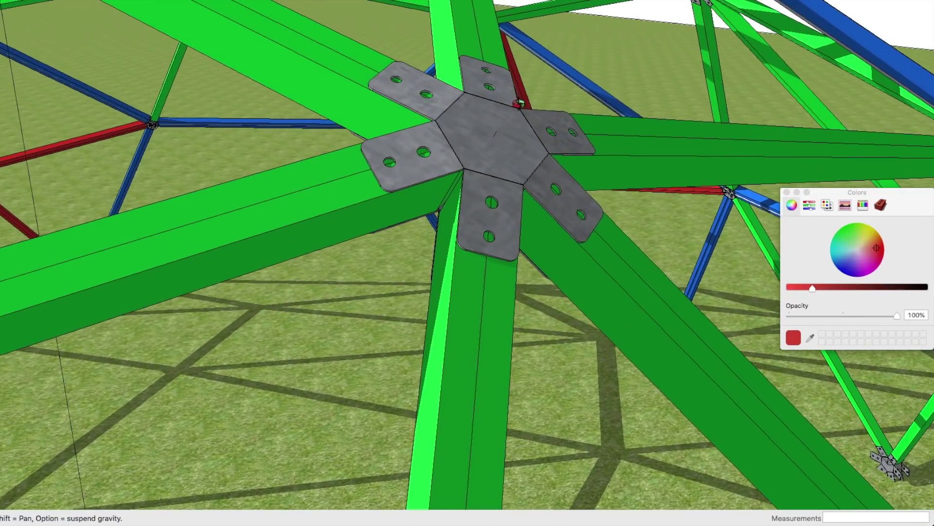
Measure the hub plate bend with the Protractor from the plate corner, reading about 192.1°
{"action": "scroll", "coordinate": [486, 97], "scroll_direction": "up", "scroll_amount": 2}
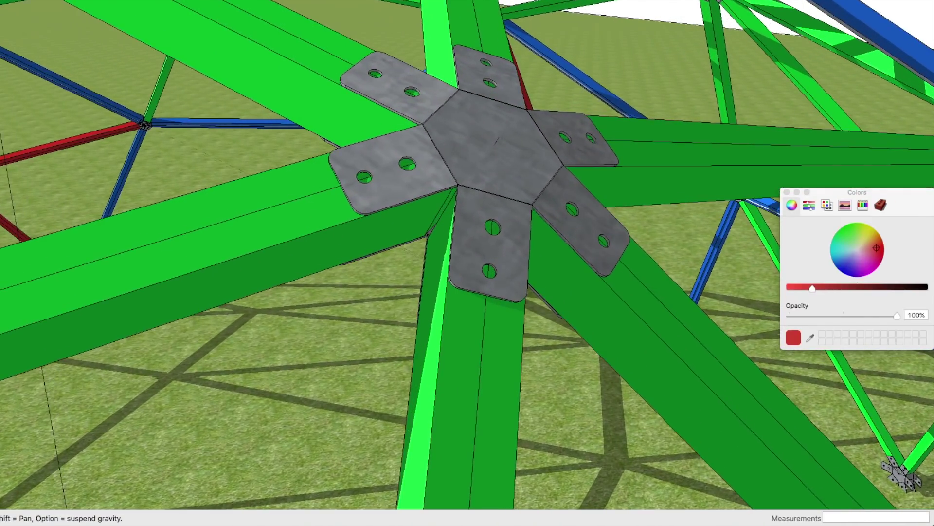
{"action": "key", "text": "Left"}
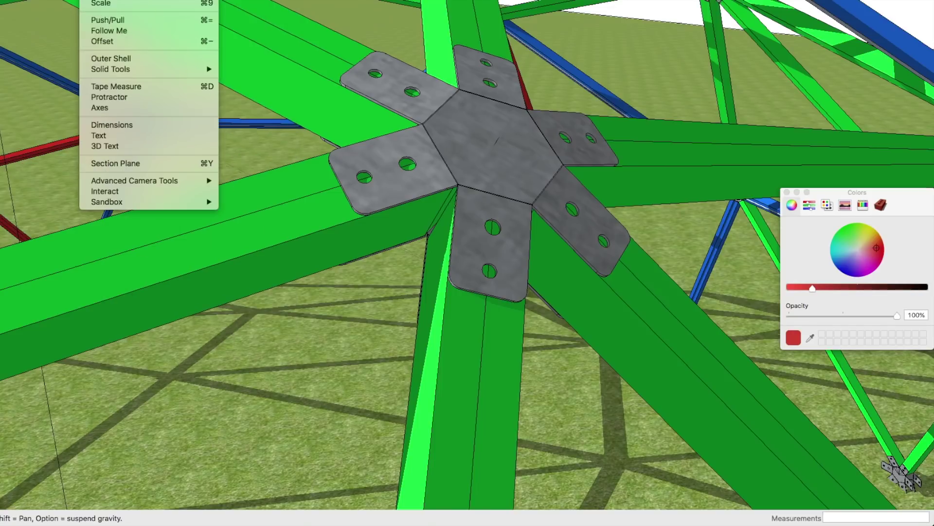
{"action": "left_click", "coordinate": [109, 96]}
{"action": "scroll", "coordinate": [536, 192], "scroll_direction": "up", "scroll_amount": 5}
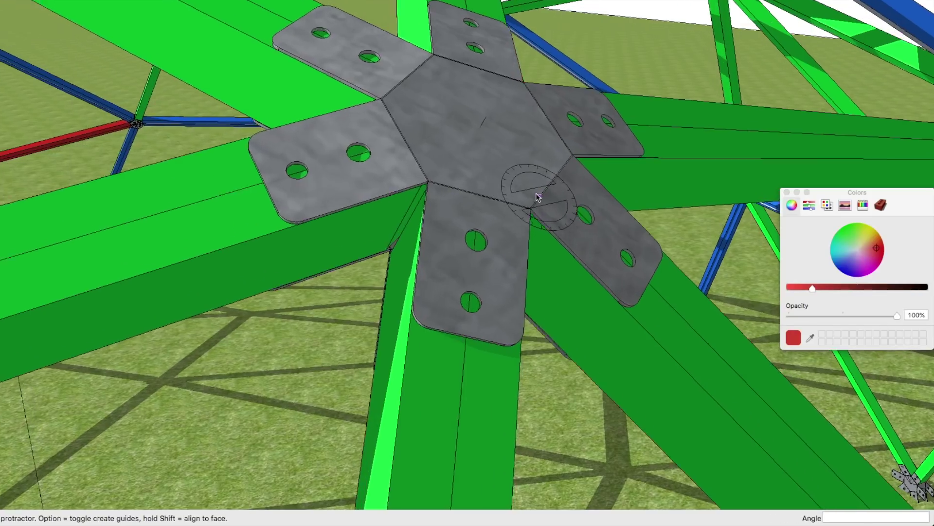
{"action": "scroll", "coordinate": [542, 206], "scroll_direction": "up", "scroll_amount": 1}
{"action": "left_click", "coordinate": [526, 222]}
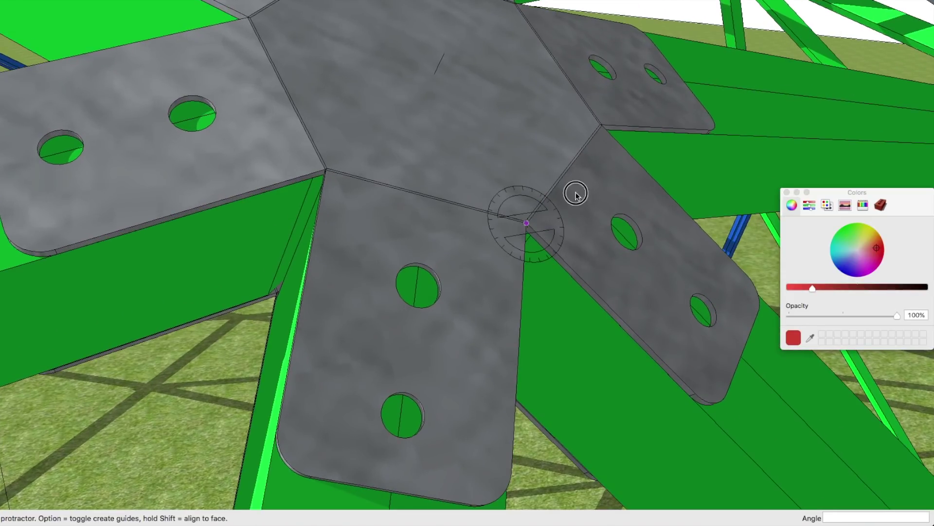
{"action": "left_click", "coordinate": [602, 126]}
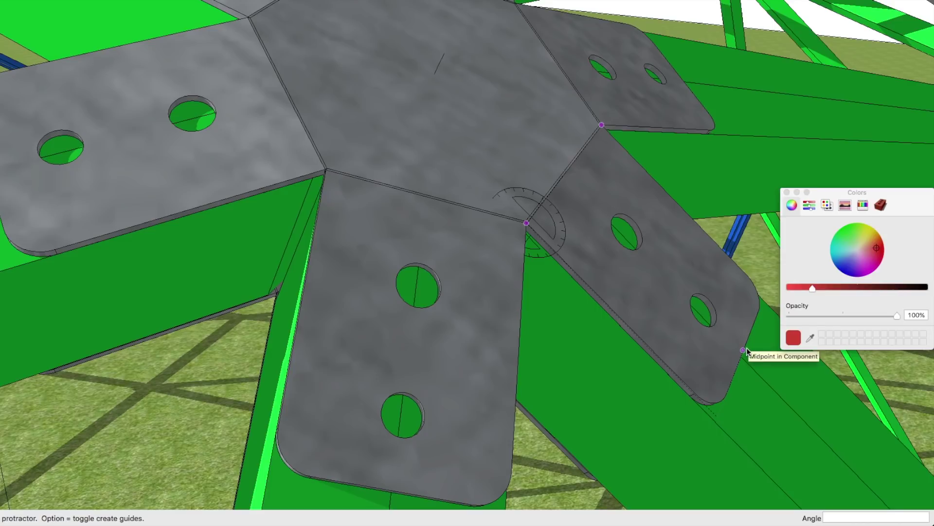
{"action": "scroll", "coordinate": [746, 347], "scroll_direction": "down", "scroll_amount": 5}
{"action": "scroll", "coordinate": [509, 150], "scroll_direction": "up", "scroll_amount": 4}
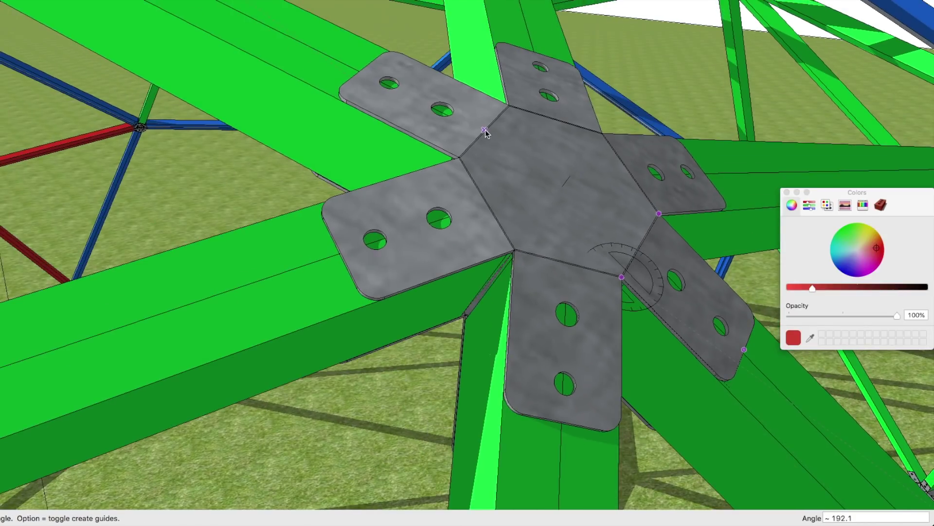
{"action": "scroll", "coordinate": [486, 130], "scroll_direction": "up", "scroll_amount": 3}
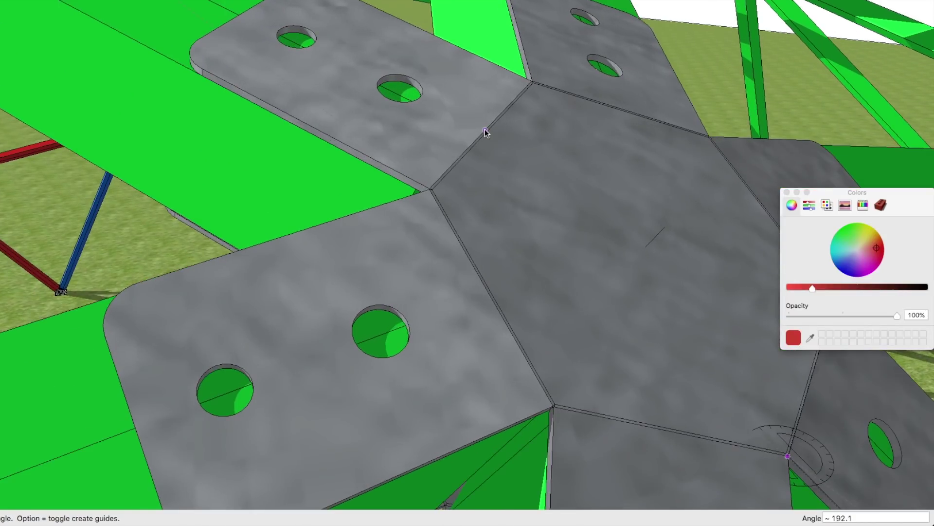
{"action": "left_click", "coordinate": [485, 132]}
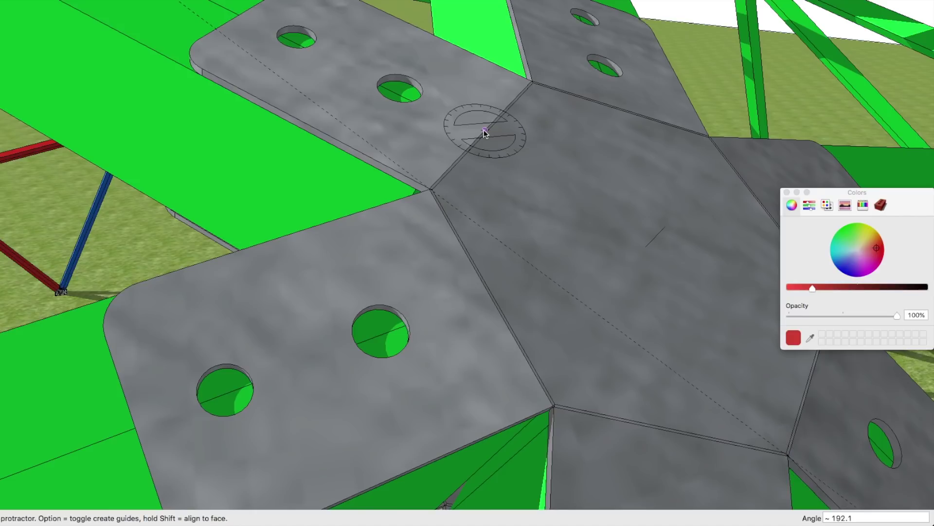
Zoom in and place a new protractor centre on the plate vertex
{"action": "scroll", "coordinate": [485, 131], "scroll_direction": "down", "scroll_amount": 3}
{"action": "scroll", "coordinate": [488, 217], "scroll_direction": "up", "scroll_amount": 2}
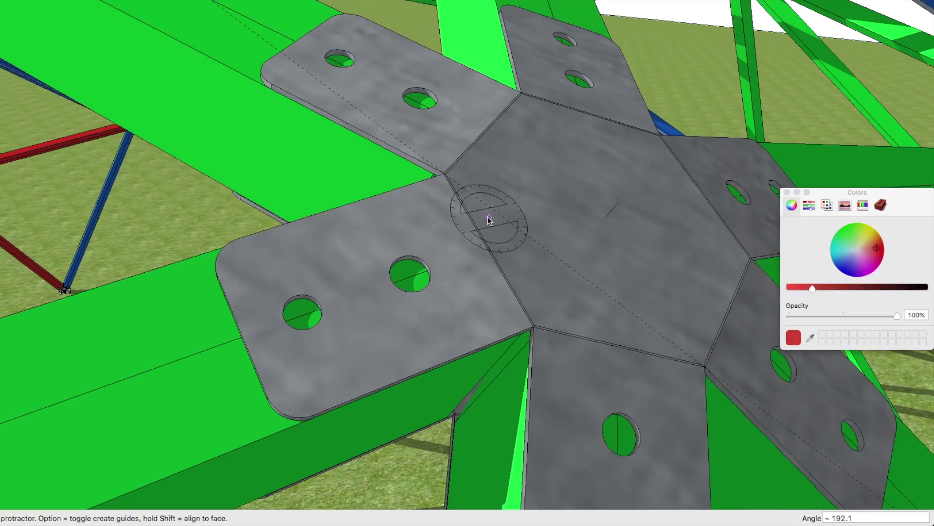
{"action": "scroll", "coordinate": [486, 216], "scroll_direction": "down", "scroll_amount": 4}
{"action": "scroll", "coordinate": [507, 244], "scroll_direction": "up", "scroll_amount": 2}
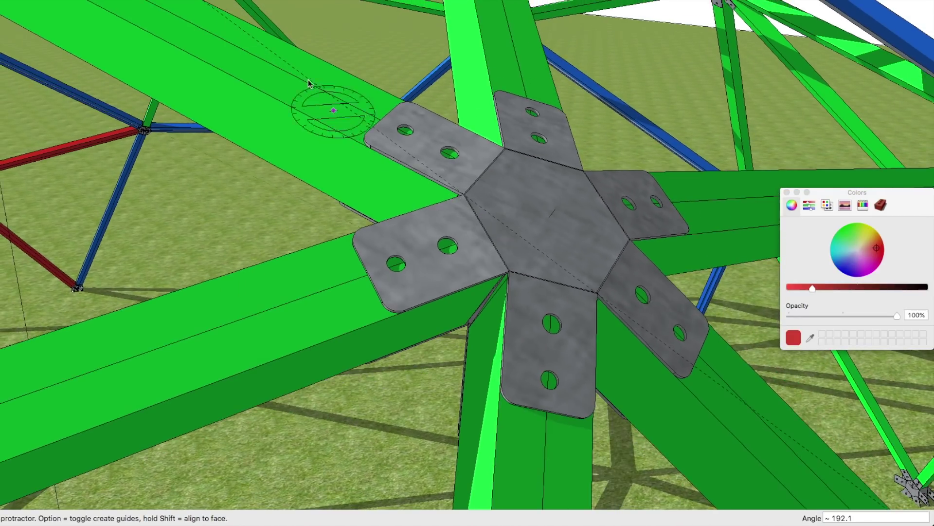
{"action": "scroll", "coordinate": [609, 288], "scroll_direction": "up", "scroll_amount": 1}
{"action": "scroll", "coordinate": [449, 240], "scroll_direction": "down", "scroll_amount": 3}
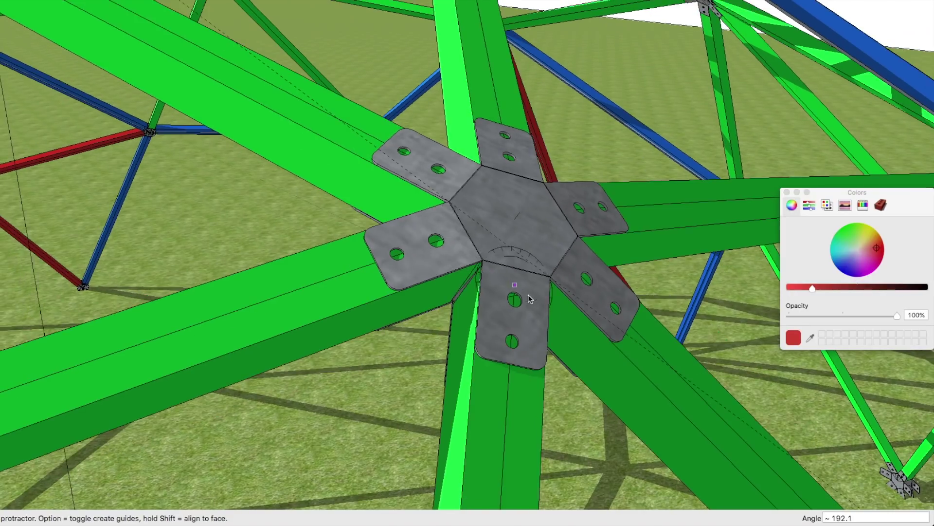
{"action": "scroll", "coordinate": [531, 299], "scroll_direction": "up", "scroll_amount": 3}
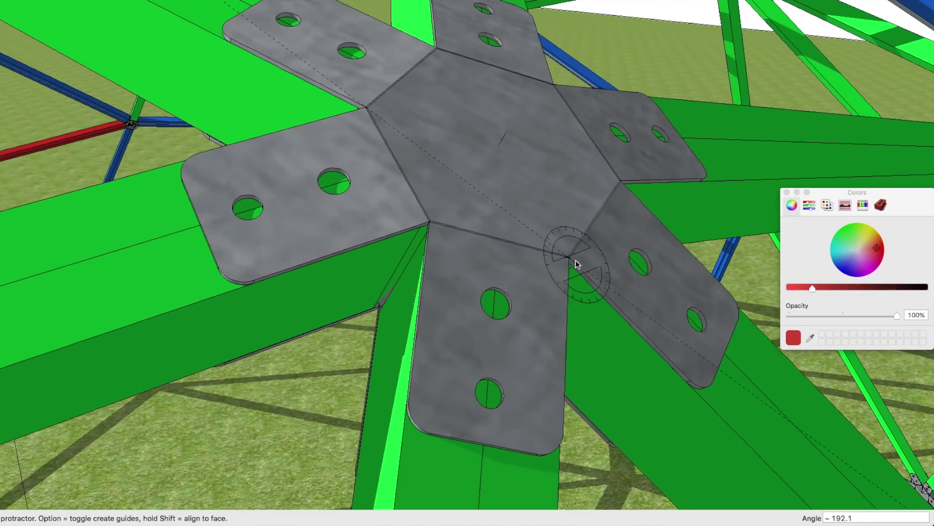
{"action": "left_click", "coordinate": [569, 256]}
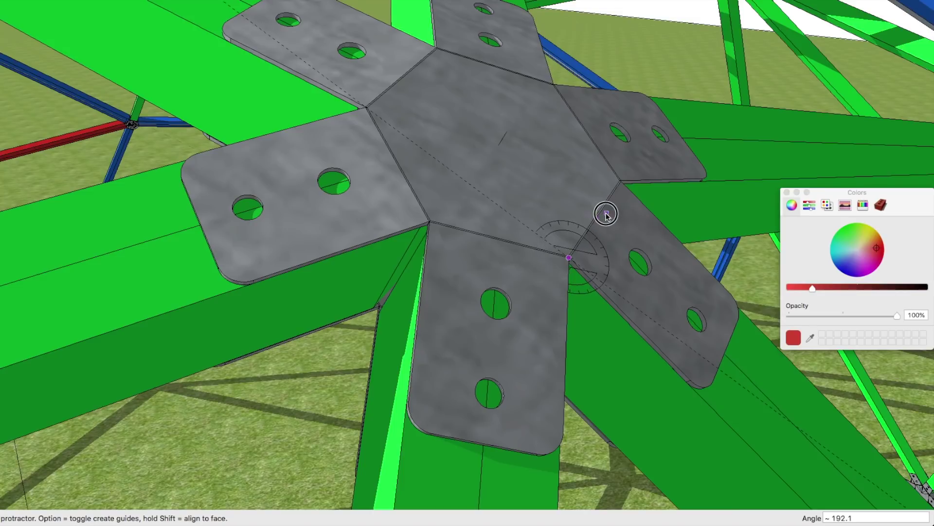
Set the baseline at the edge's far endpoint and complete the second bend angle of about 12.1°
{"action": "left_click", "coordinate": [622, 182]}
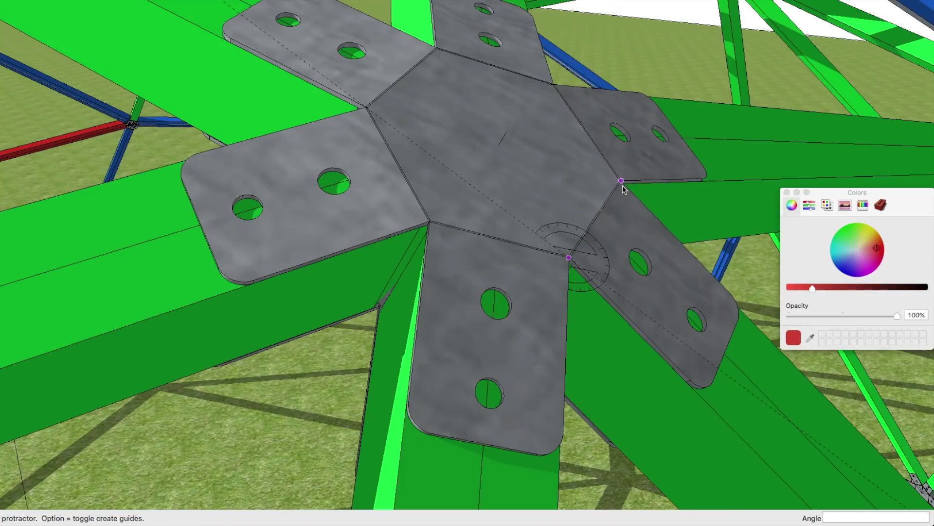
{"action": "left_click", "coordinate": [696, 352]}
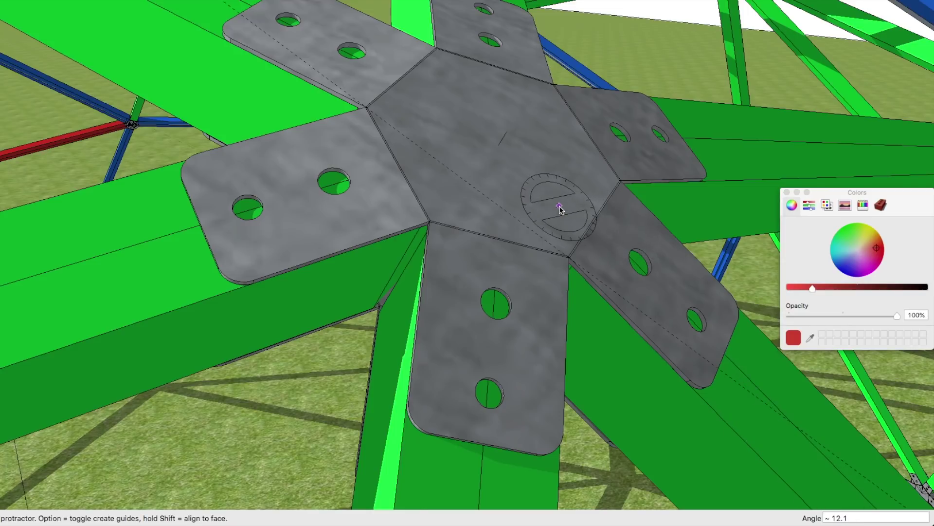
{"action": "scroll", "coordinate": [559, 209], "scroll_direction": "down", "scroll_amount": 2}
{"action": "scroll", "coordinate": [559, 208], "scroll_direction": "down", "scroll_amount": 2}
Zoom out from the hub and orbit to view the whole red, blue and green dome
{"action": "scroll", "coordinate": [564, 209], "scroll_direction": "down", "scroll_amount": 2}
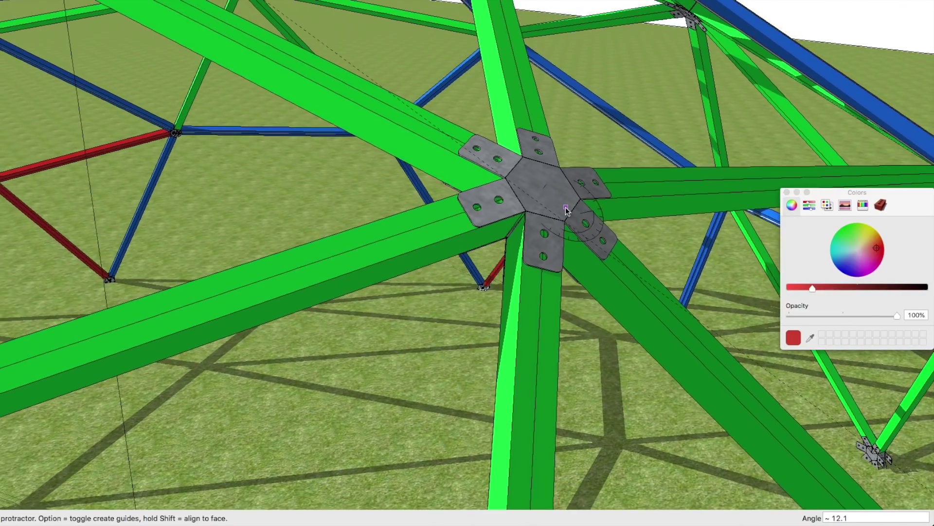
{"action": "scroll", "coordinate": [566, 211], "scroll_direction": "down", "scroll_amount": 2}
{"action": "scroll", "coordinate": [558, 202], "scroll_direction": "down", "scroll_amount": 2}
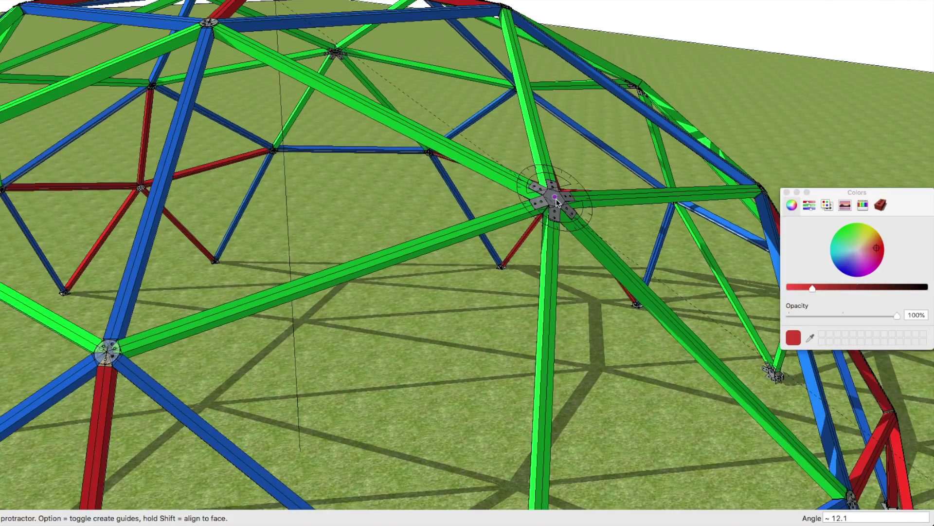
{"action": "scroll", "coordinate": [497, 199], "scroll_direction": "down", "scroll_amount": 3}
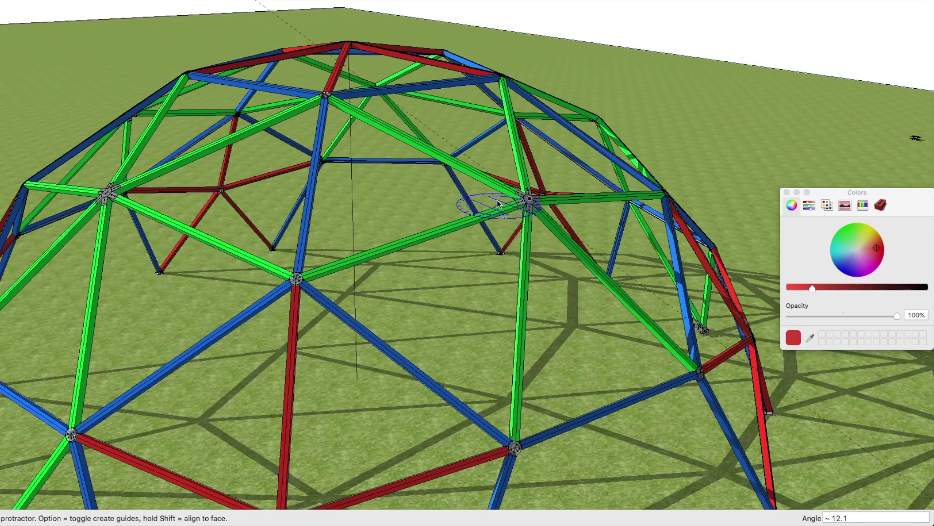
{"action": "scroll", "coordinate": [478, 205], "scroll_direction": "up", "scroll_amount": 2}
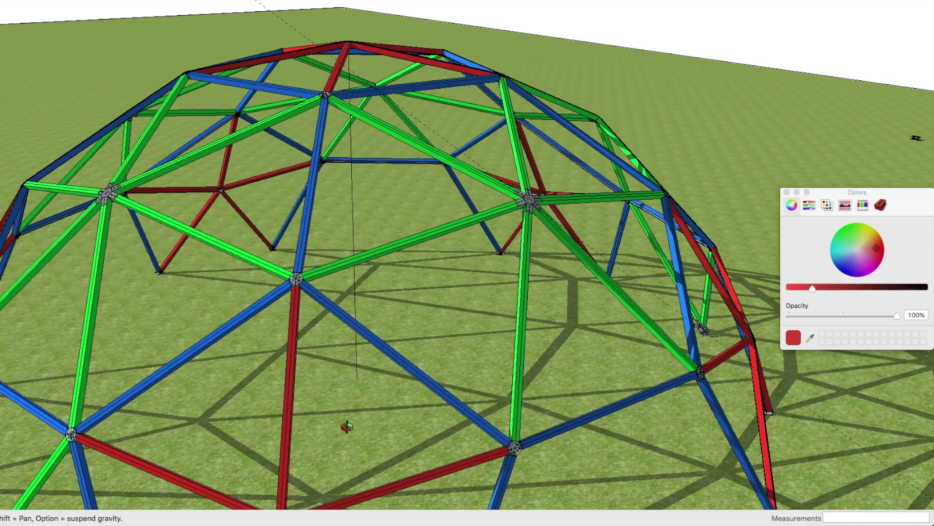
{"action": "middle_click_drag", "start_coordinate": [340, 428], "coordinate": [371, 373]}
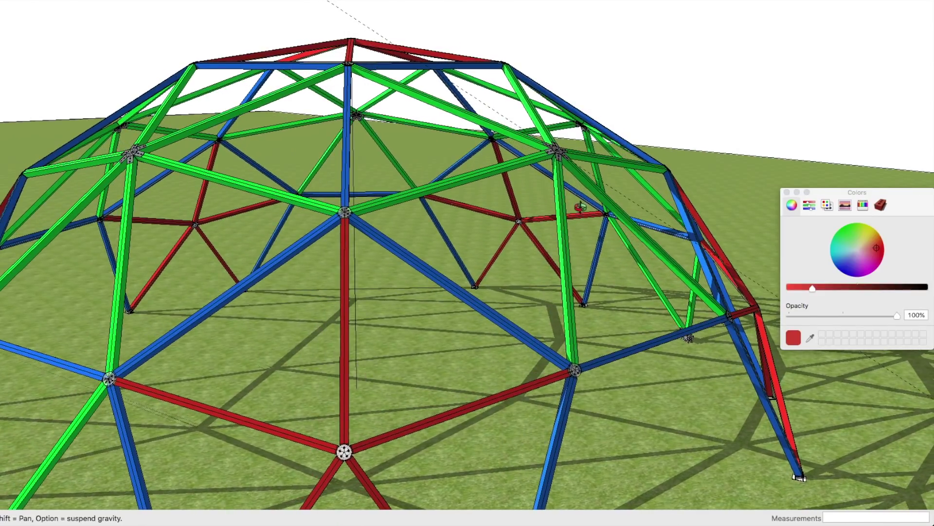